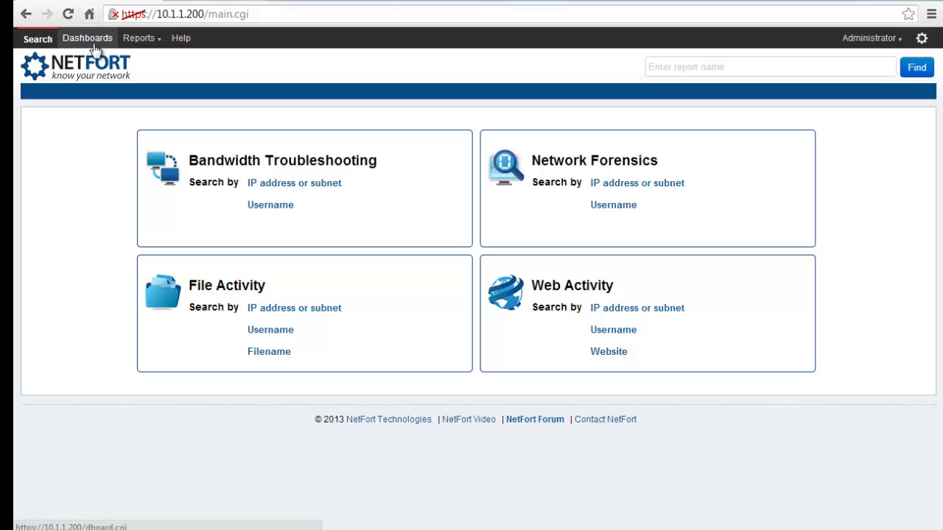
- Make the Dashboard the starting page in the account settings and save the change
{"action": "left_click", "coordinate": [83, 48]}
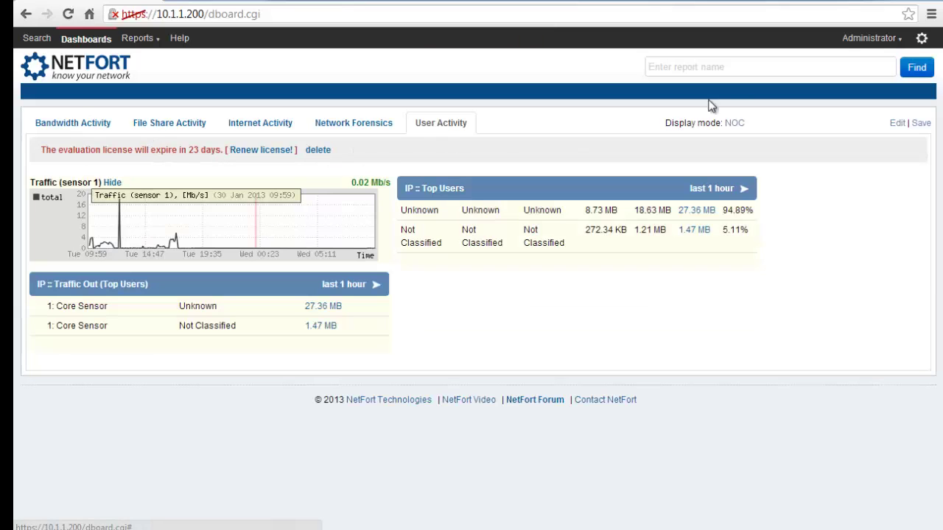
{"action": "left_click", "coordinate": [878, 40]}
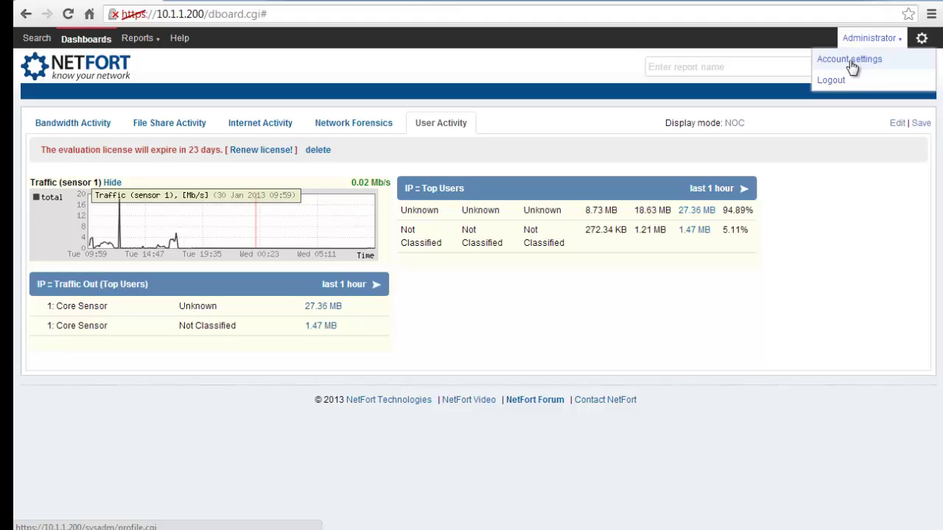
{"action": "left_click", "coordinate": [851, 62]}
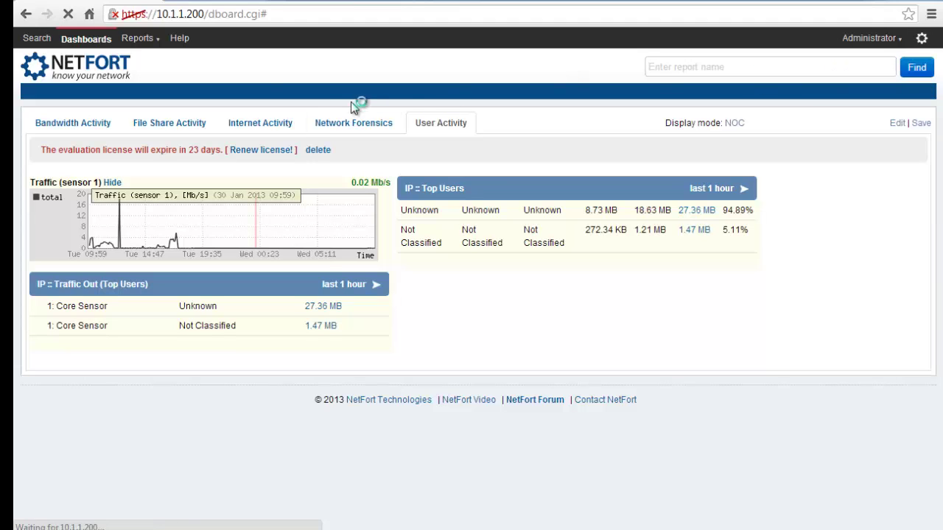
{"action": "left_click", "coordinate": [369, 248]}
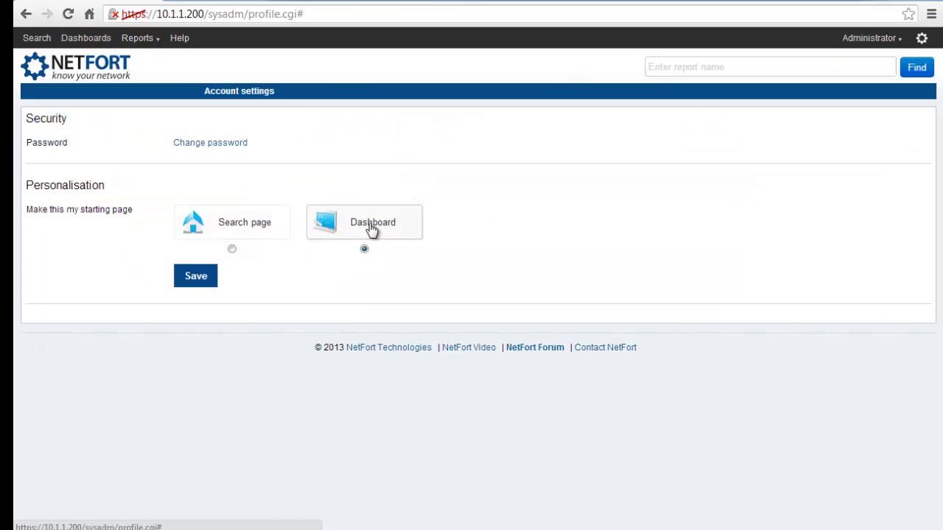
{"action": "left_click", "coordinate": [196, 282]}
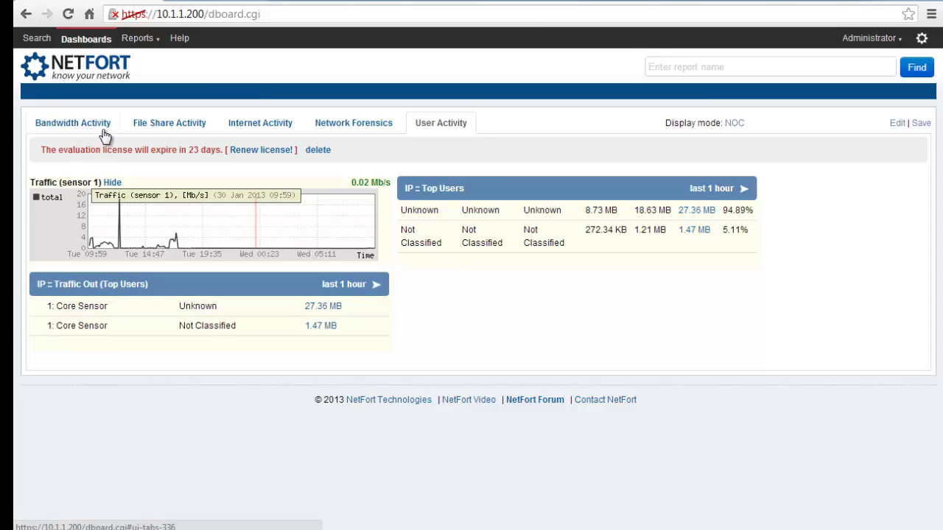
- Delete the User Activity dashboard
{"action": "left_click", "coordinate": [317, 127]}
{"action": "left_click", "coordinate": [897, 123]}
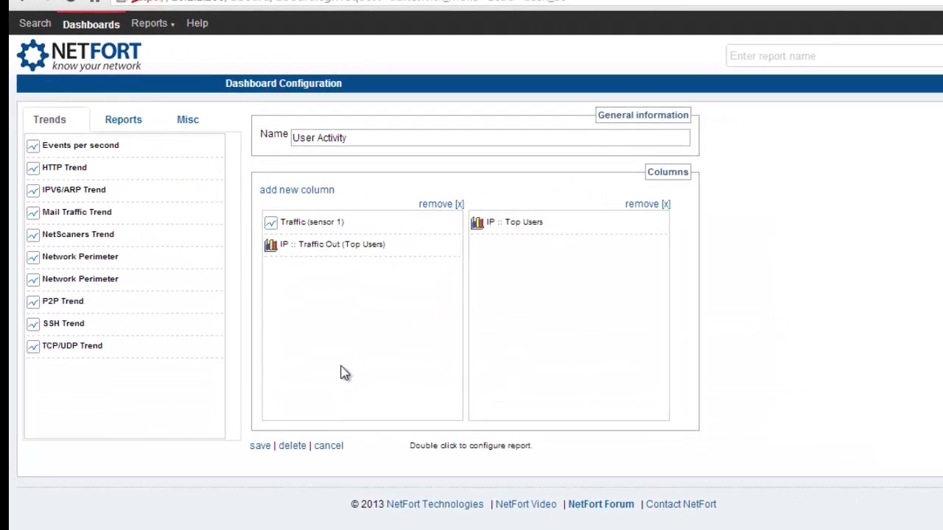
{"action": "left_click", "coordinate": [293, 447]}
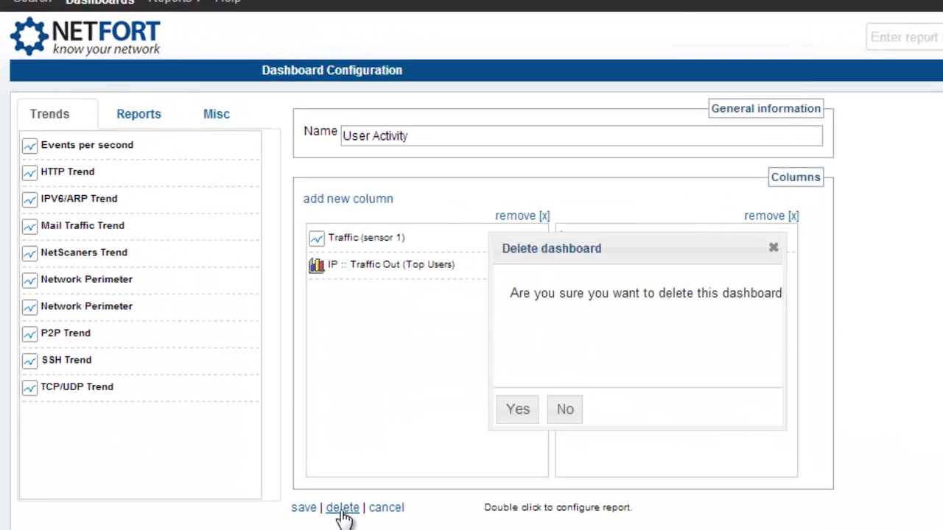
{"action": "left_click", "coordinate": [518, 410]}
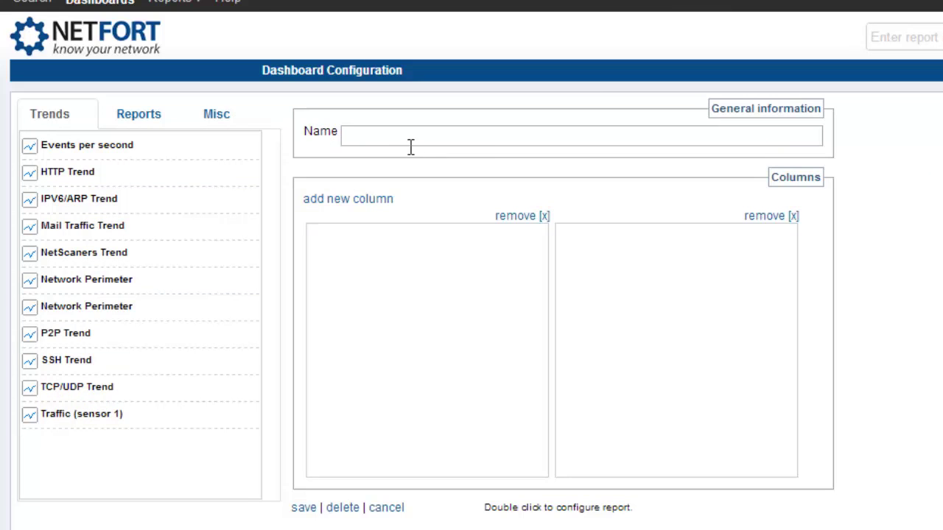
- Name the new dashboard Layer 2 Information and add a third column to it
{"action": "type", "text": "L"}
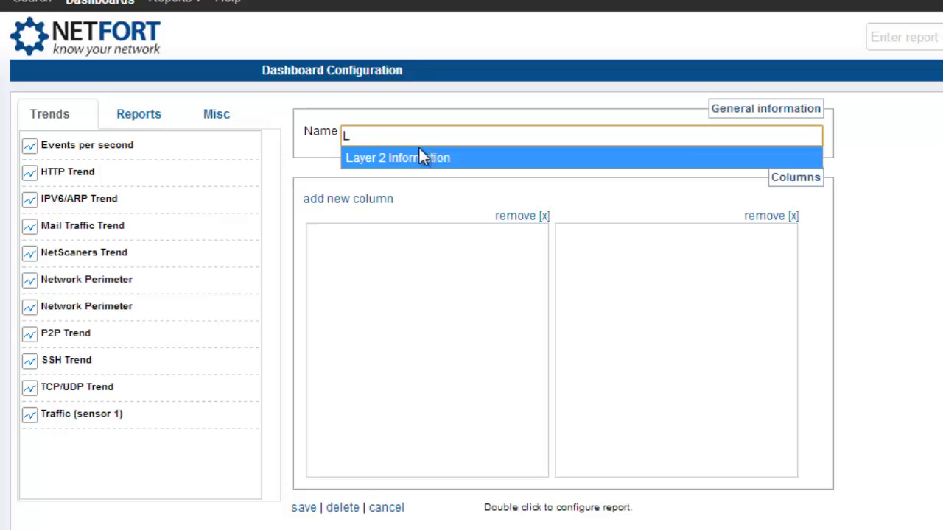
{"action": "left_click", "coordinate": [420, 157]}
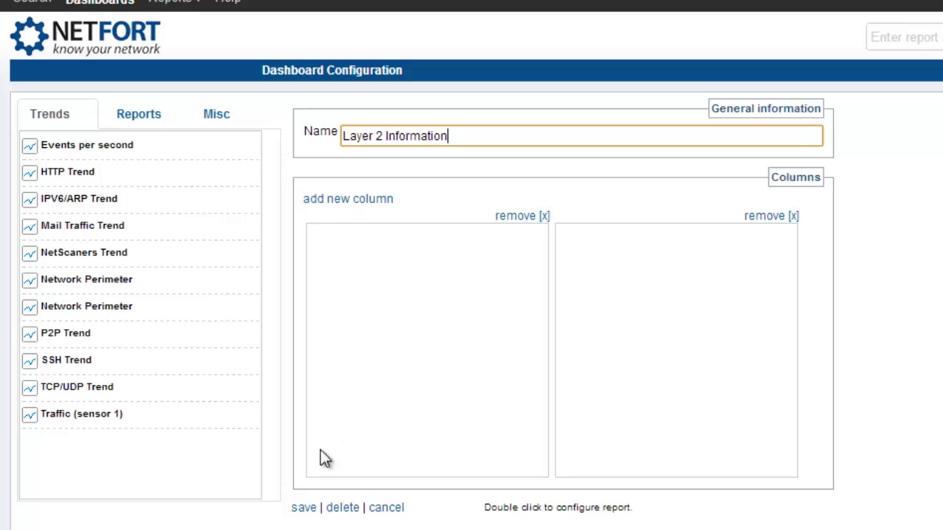
{"action": "left_click", "coordinate": [370, 198]}
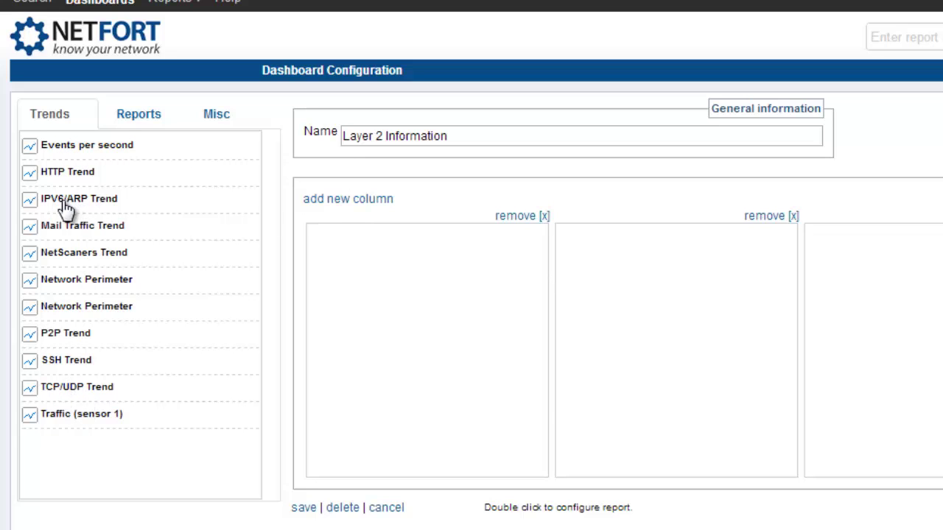
- Place the IPV6/ARP Trend and the Ethernet :: Traffic Distribution report in the dashboard's first column
{"action": "left_click_drag", "start_coordinate": [66, 210], "coordinate": [363, 249]}
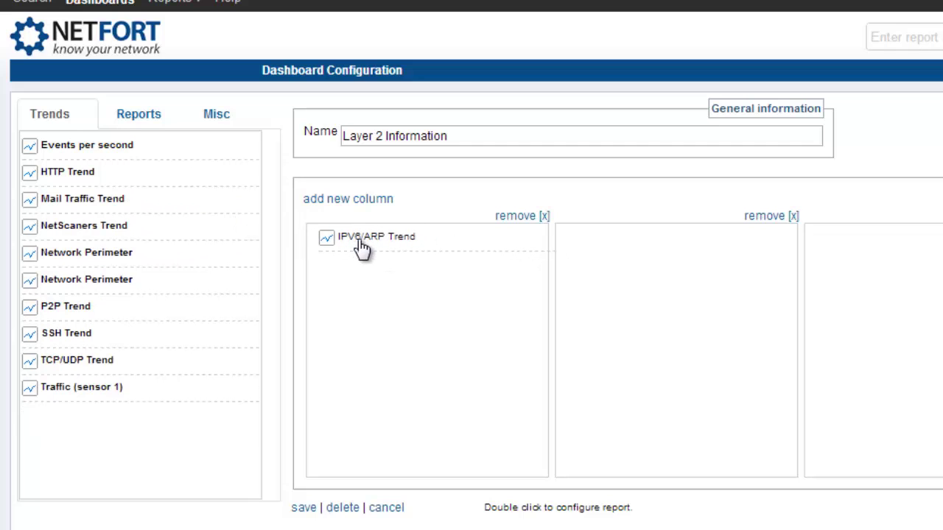
{"action": "left_click", "coordinate": [142, 118]}
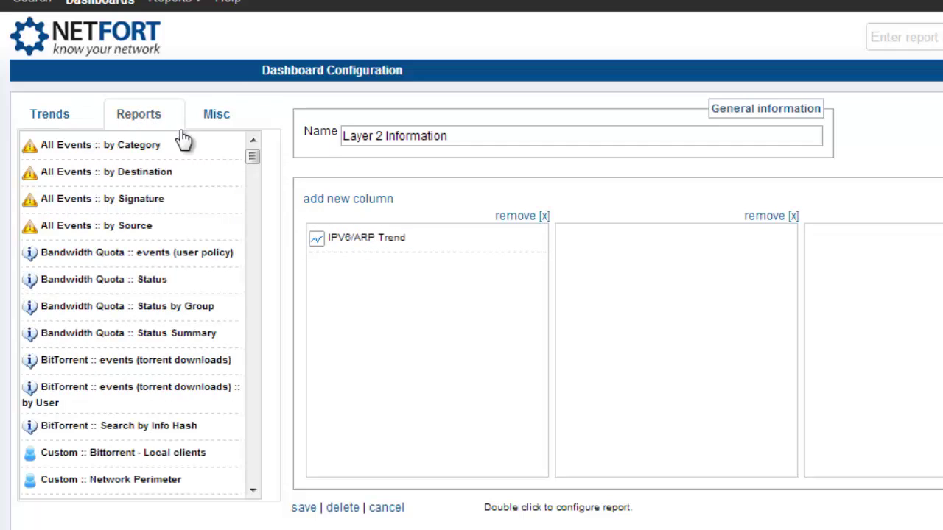
{"action": "left_click_drag", "start_coordinate": [252, 156], "coordinate": [250, 148]}
{"action": "scroll", "coordinate": [196, 250], "scroll_direction": "down", "scroll_amount": 3}
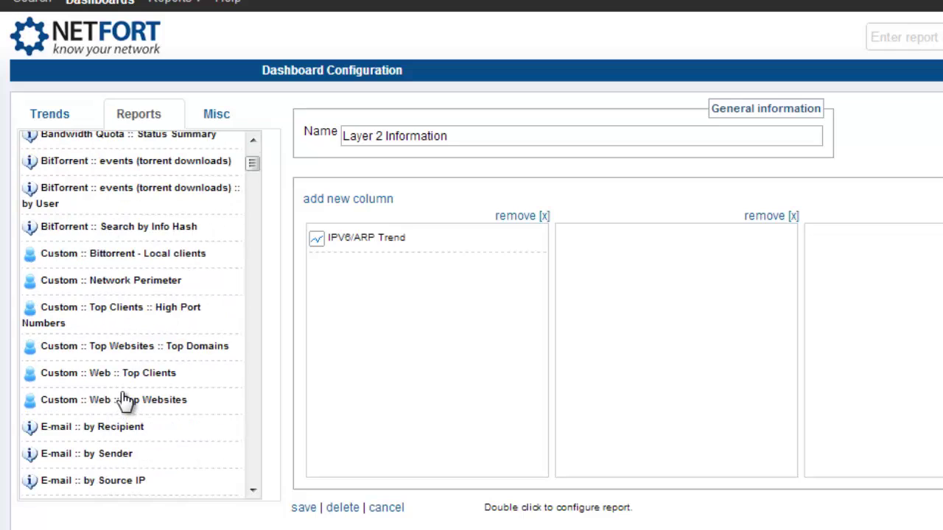
{"action": "scroll", "coordinate": [126, 404], "scroll_direction": "up", "scroll_amount": 3}
{"action": "scroll", "coordinate": [127, 404], "scroll_direction": "down", "scroll_amount": 7}
{"action": "scroll", "coordinate": [125, 400], "scroll_direction": "up", "scroll_amount": 3}
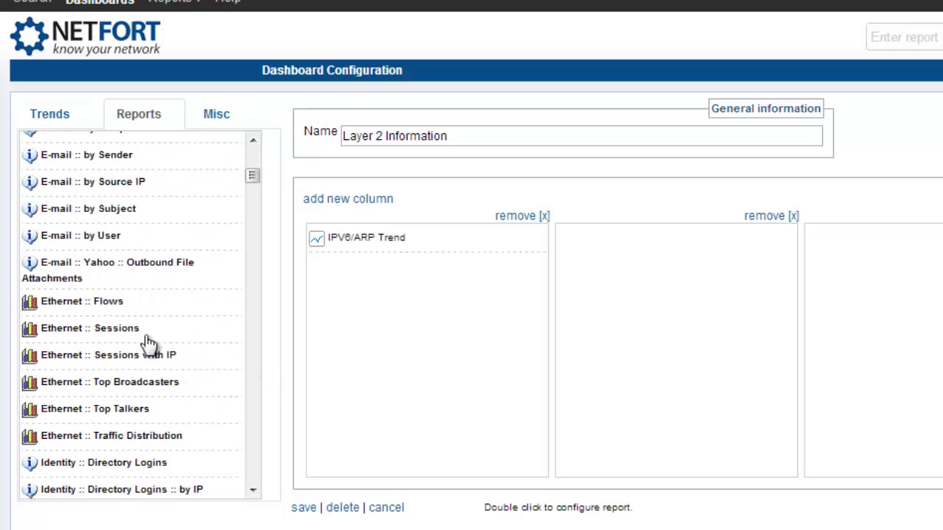
{"action": "left_click_drag", "start_coordinate": [193, 430], "coordinate": [346, 305]}
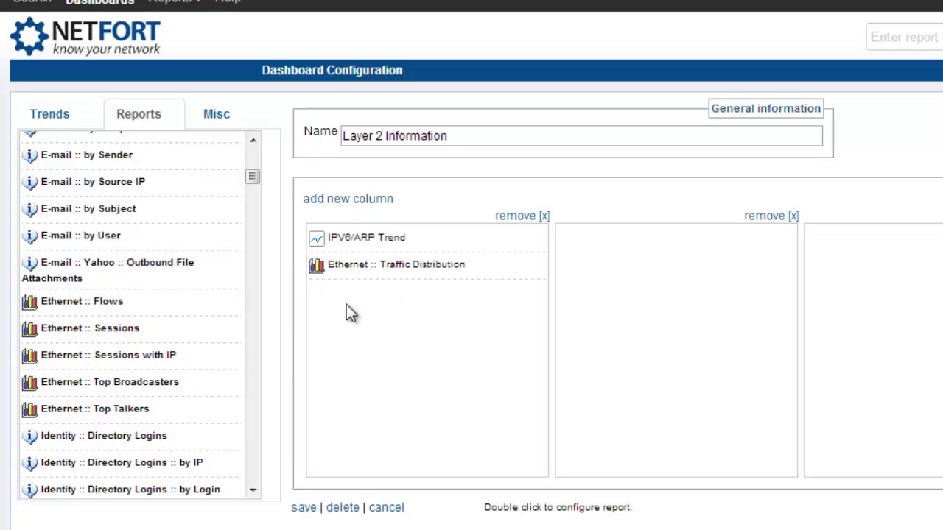
- Place the Ethernet :: Top Talkers and Ethernet :: Top Broadcasters reports in the dashboard's second column
{"action": "left_click_drag", "start_coordinate": [140, 416], "coordinate": [701, 240]}
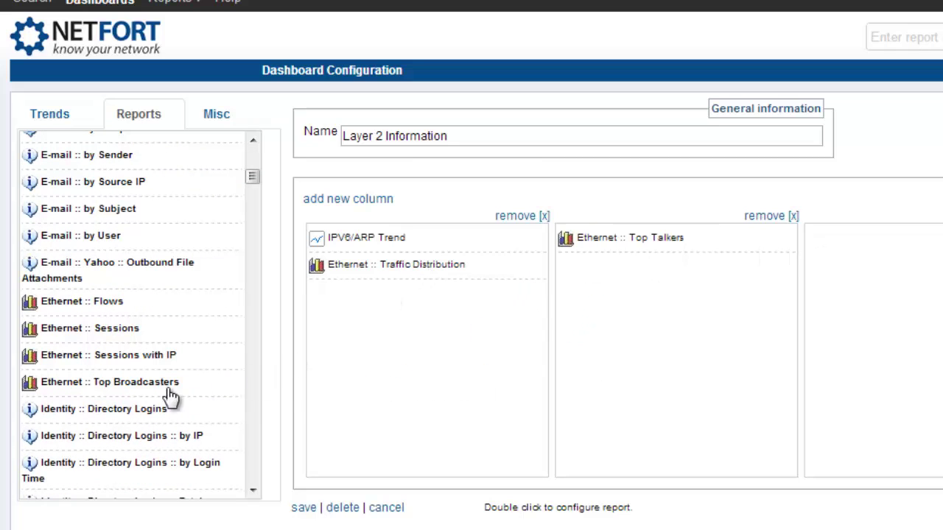
{"action": "left_click_drag", "start_coordinate": [166, 386], "coordinate": [725, 280]}
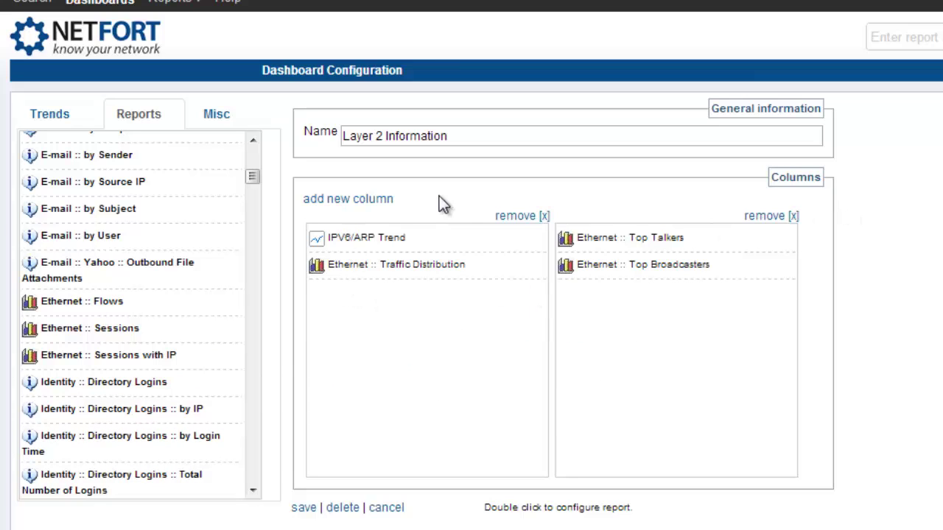
- Set the runtime of the Ethernet :: Traffic Distribution report to last 4 hours
{"action": "double_click", "coordinate": [370, 274]}
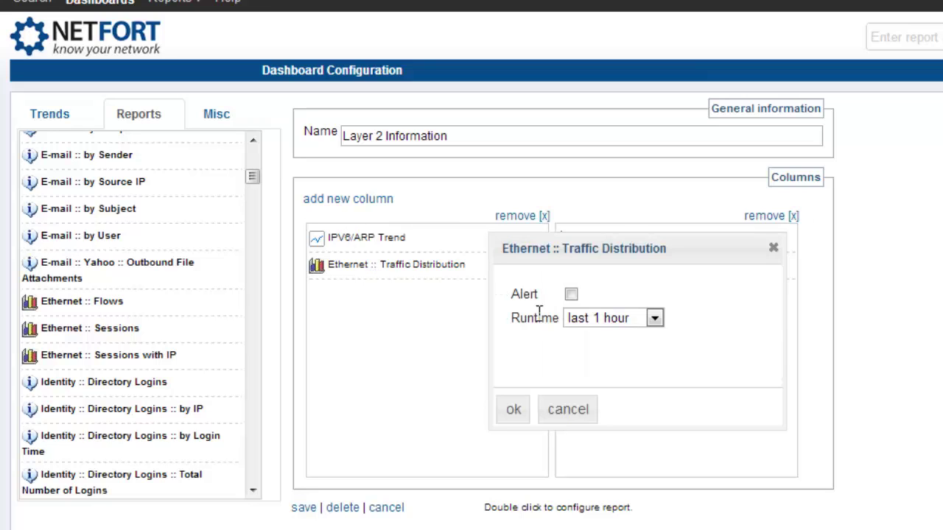
{"action": "left_click", "coordinate": [654, 319]}
{"action": "left_click", "coordinate": [602, 352]}
{"action": "left_click", "coordinate": [513, 409]}
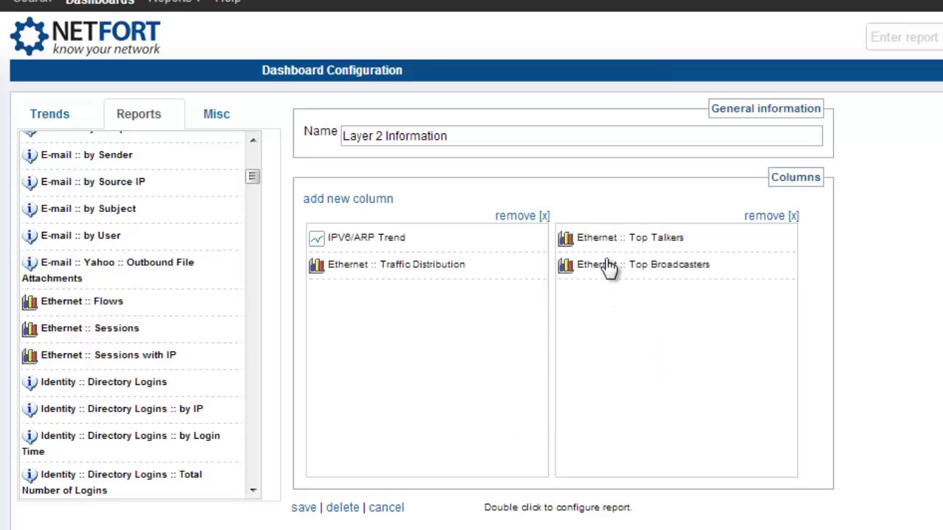
- Set the runtime of the Top Talkers and Top Broadcasters reports to last 4 hours and save the dashboard
{"action": "double_click", "coordinate": [610, 241]}
{"action": "left_click", "coordinate": [654, 319]}
{"action": "left_click", "coordinate": [603, 352]}
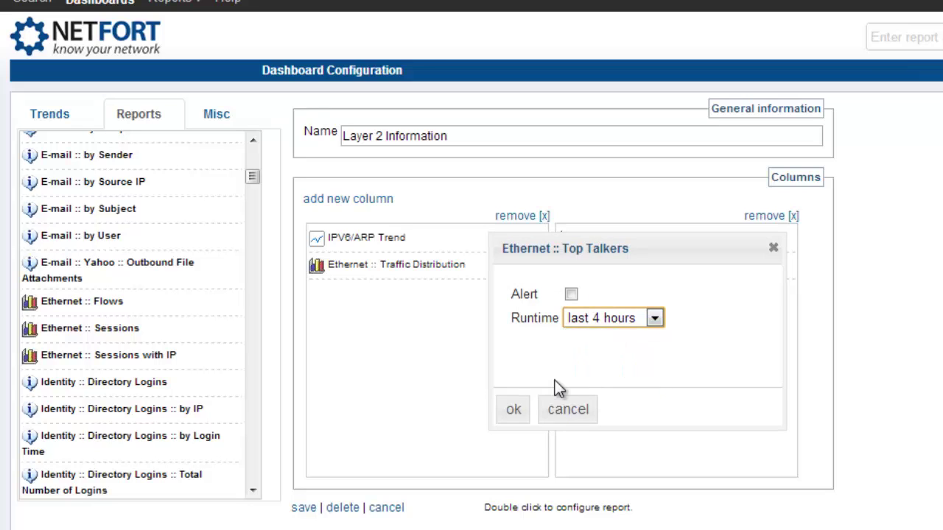
{"action": "left_click", "coordinate": [510, 410]}
{"action": "double_click", "coordinate": [617, 279]}
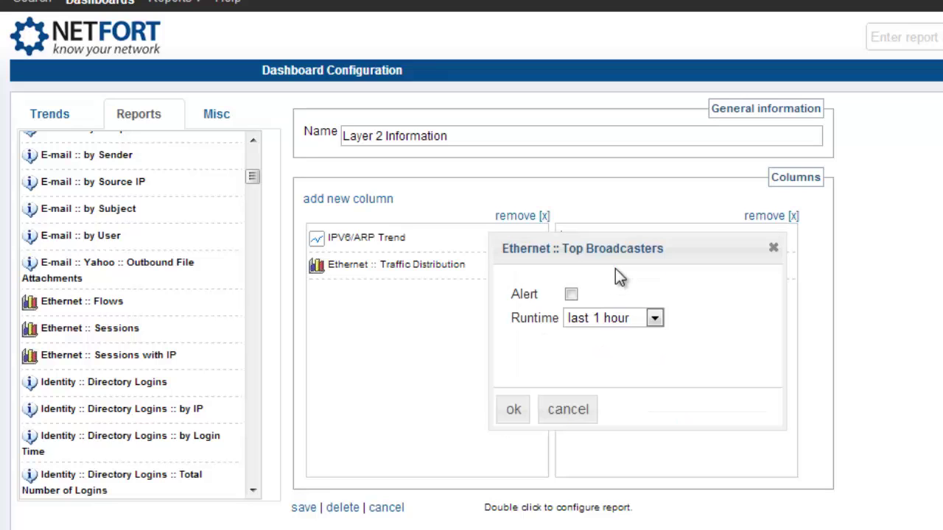
{"action": "left_click", "coordinate": [618, 327]}
{"action": "left_click", "coordinate": [604, 354]}
{"action": "left_click", "coordinate": [513, 409]}
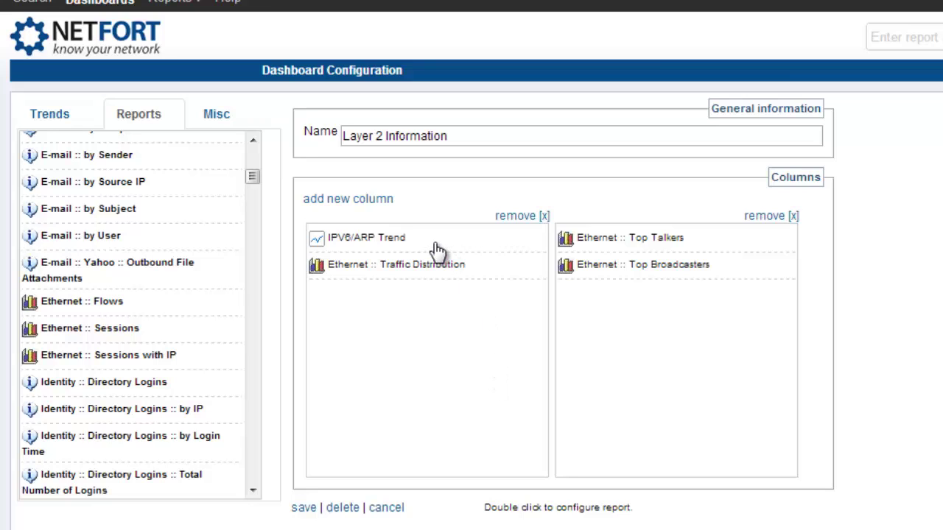
{"action": "left_click", "coordinate": [302, 510]}
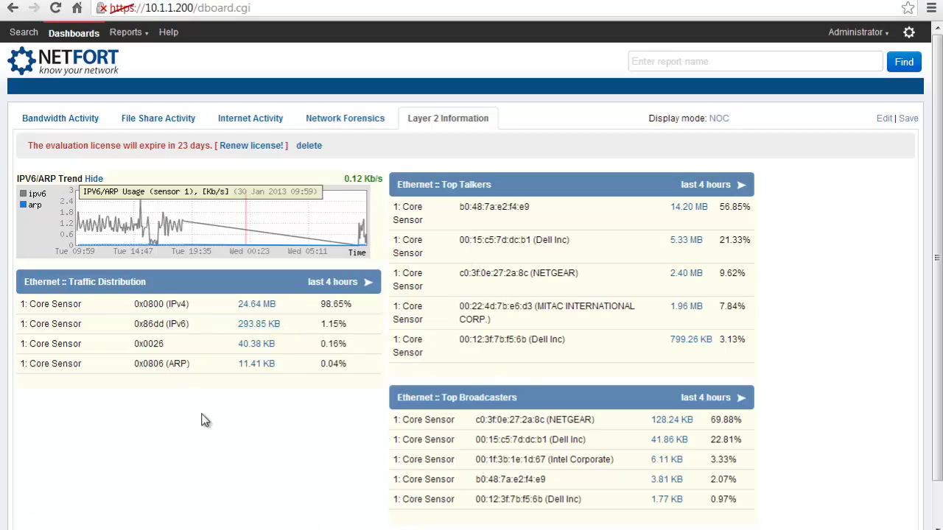
- Rearrange the dashboard with Top Broadcasters below the IPV6/ARP trend and Traffic Distribution above Top Talkers, and save the layout
{"action": "left_click_drag", "start_coordinate": [543, 400], "coordinate": [537, 168]}
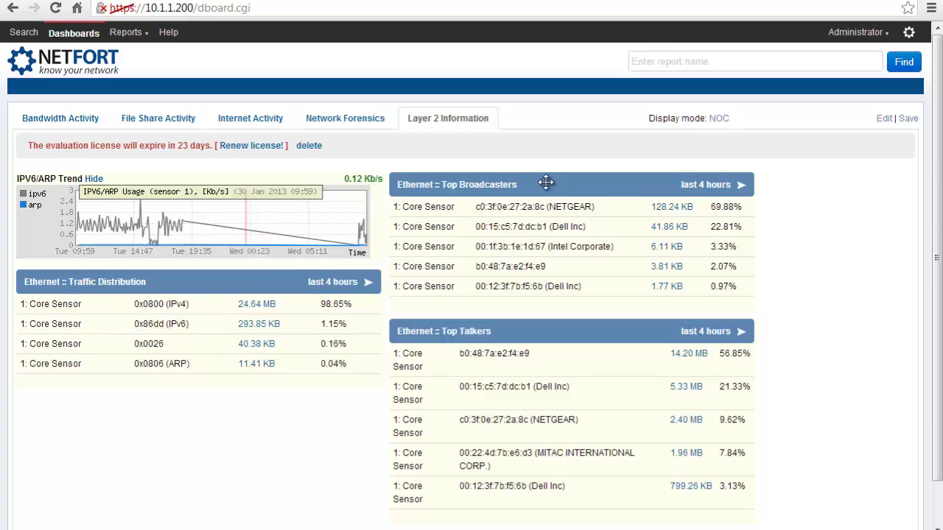
{"action": "left_click_drag", "start_coordinate": [551, 181], "coordinate": [159, 289]}
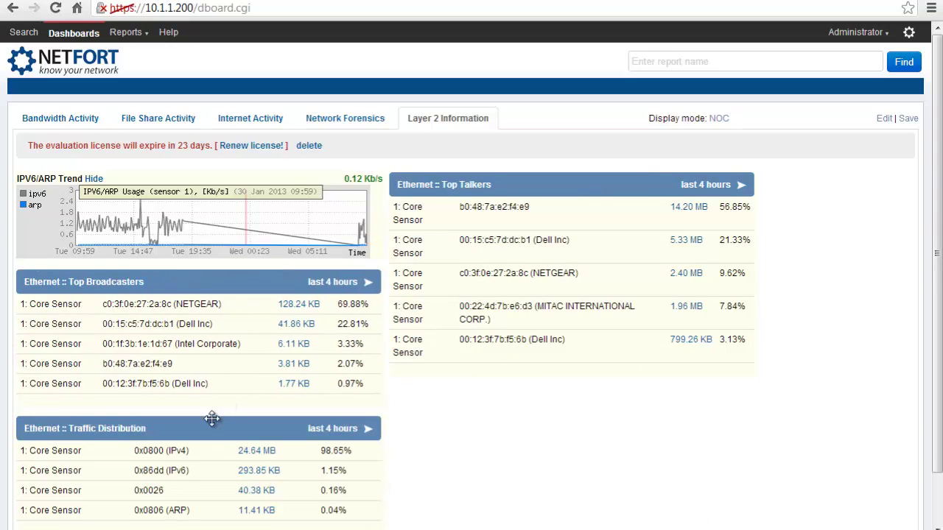
{"action": "left_click_drag", "start_coordinate": [263, 430], "coordinate": [575, 186]}
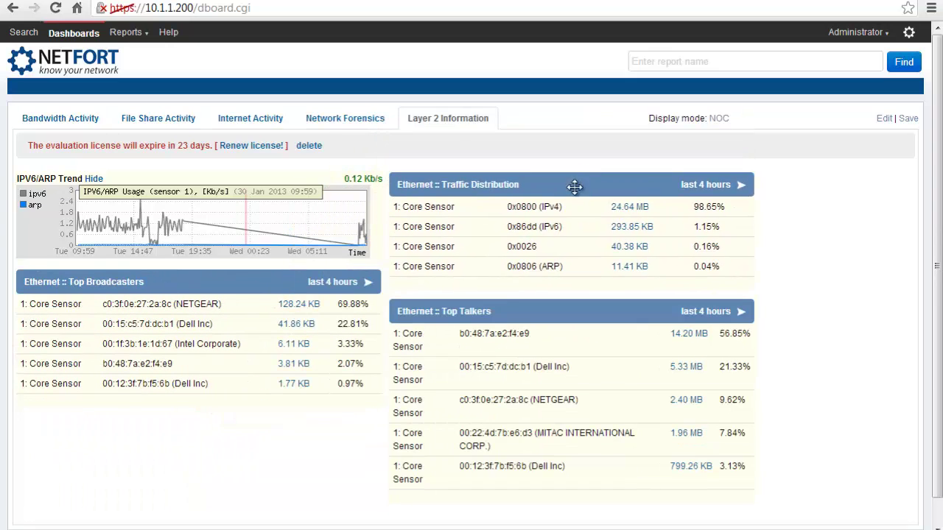
{"action": "left_click", "coordinate": [911, 120]}
- View the Layer 2 Information dashboard in NOC display mode and return to Normal mode
{"action": "left_click", "coordinate": [718, 119]}
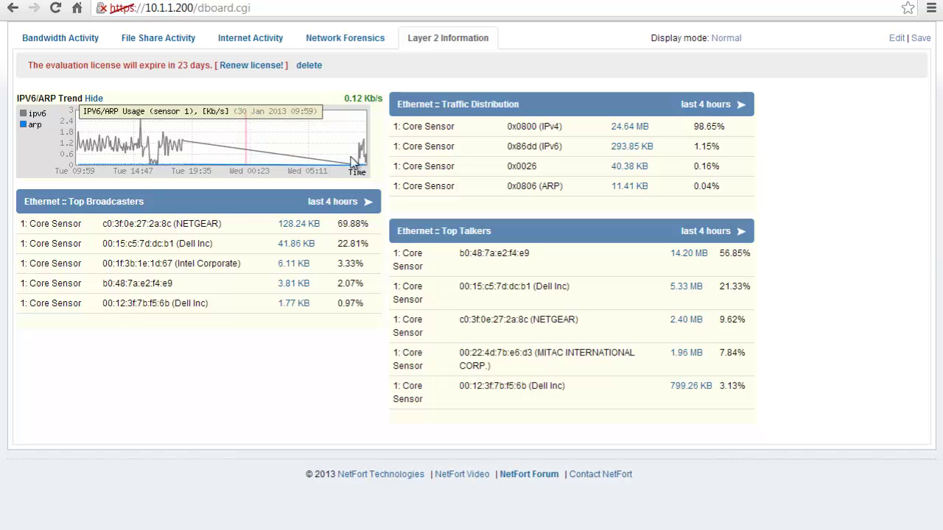
{"action": "left_click", "coordinate": [726, 38]}
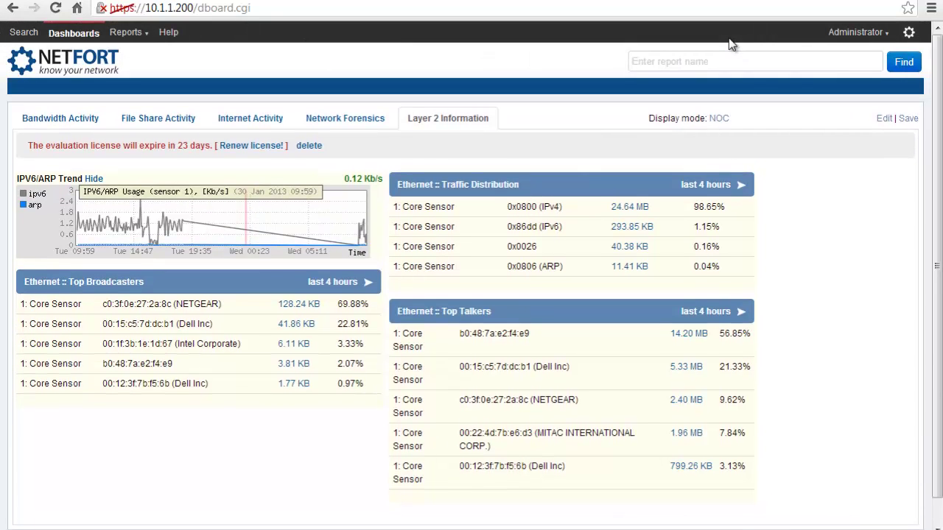
{"action": "left_click", "coordinate": [350, 225]}
- Open the list of LANGuardian user accounts from the system configuration
{"action": "left_click", "coordinate": [910, 37]}
{"action": "left_click", "coordinate": [824, 140]}
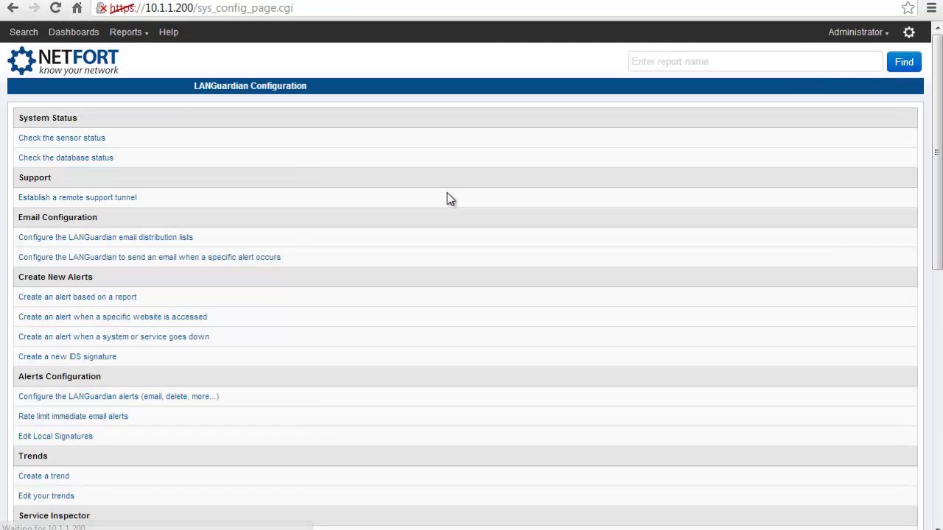
{"action": "scroll", "coordinate": [272, 234], "scroll_direction": "down", "scroll_amount": 7}
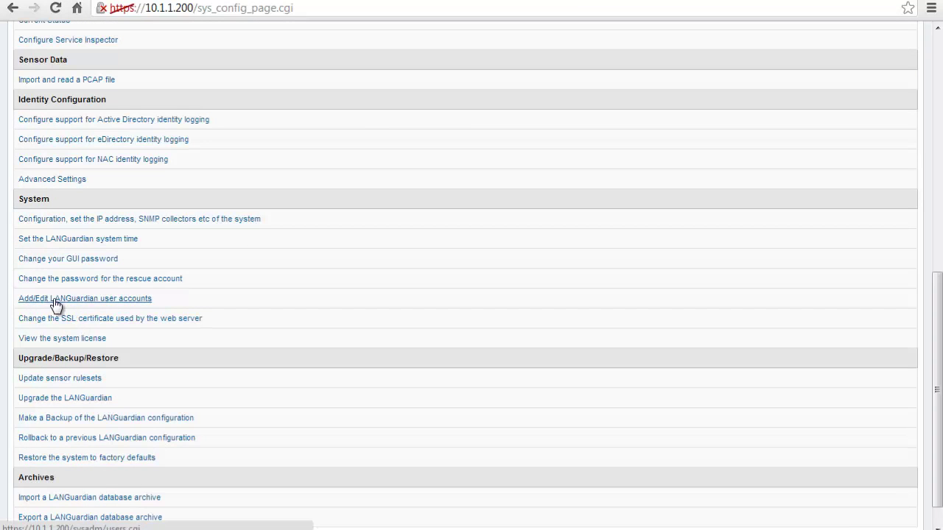
{"action": "left_click", "coordinate": [126, 304]}
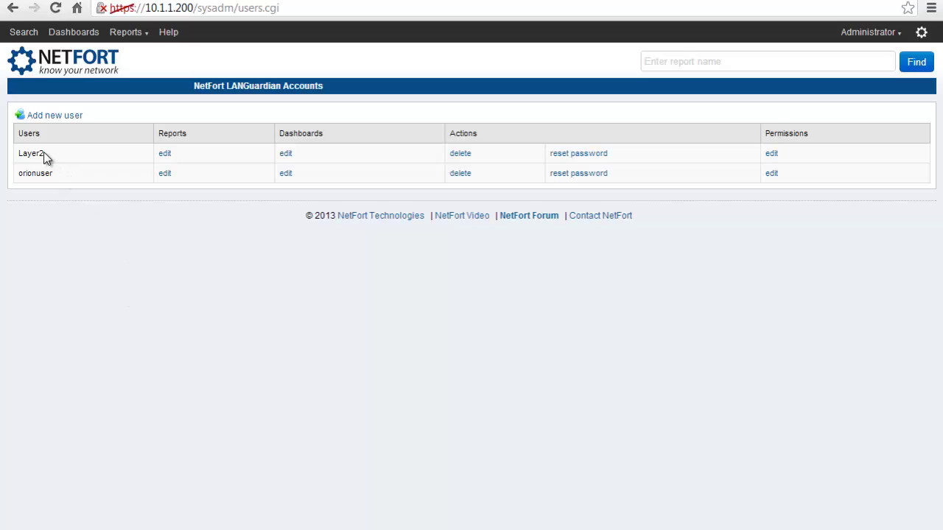
- Assign the Layer 2 Information dashboard to the Layer2 user's custom dashboard setup and save it
{"action": "left_click_drag", "start_coordinate": [44, 154], "coordinate": [19, 155]}
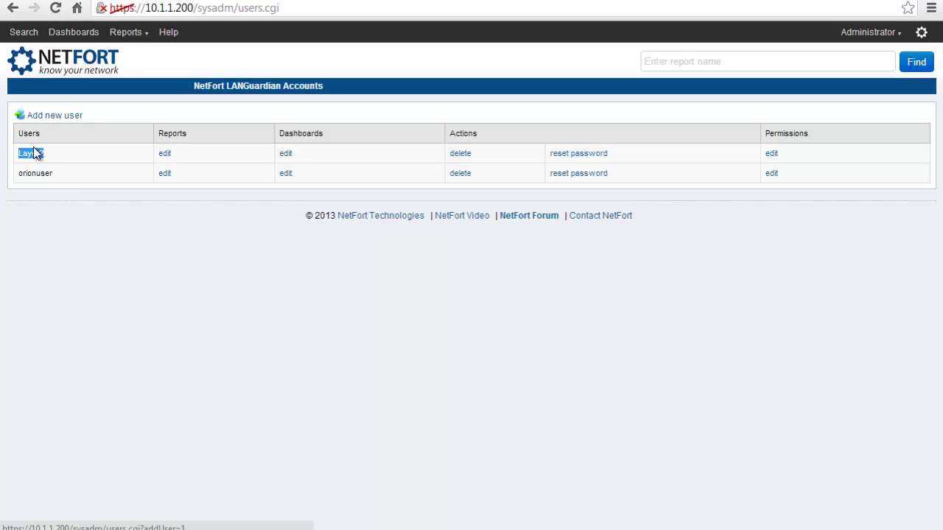
{"action": "left_click", "coordinate": [293, 159]}
{"action": "left_click", "coordinate": [286, 157]}
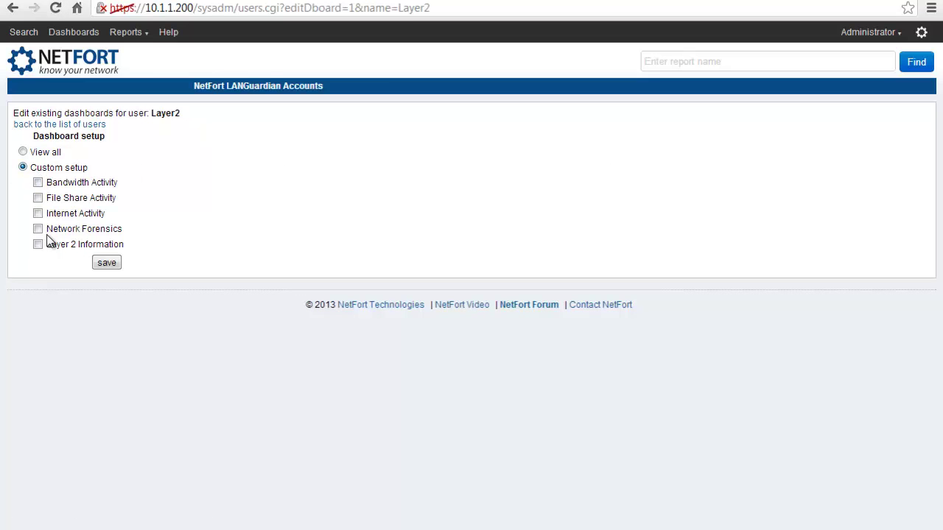
{"action": "left_click", "coordinate": [38, 245]}
{"action": "left_click", "coordinate": [111, 263]}
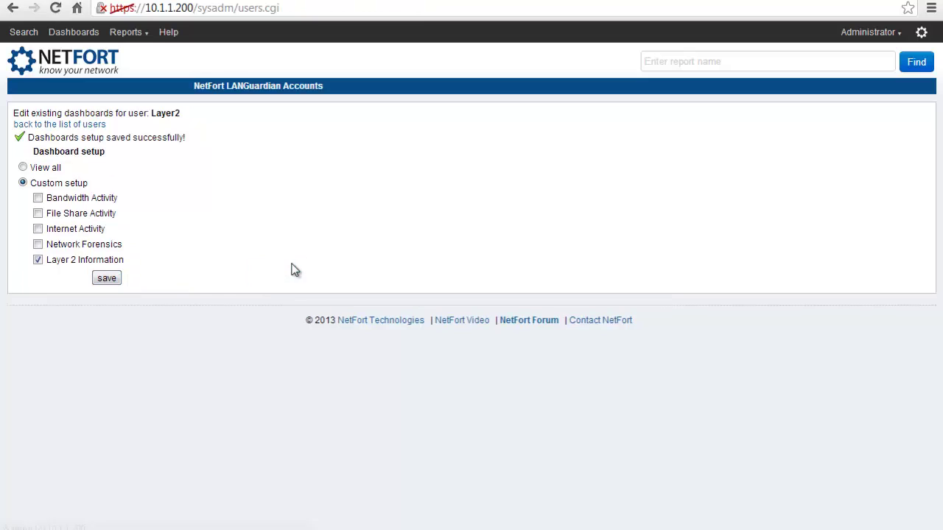
{"action": "left_click", "coordinate": [79, 66]}
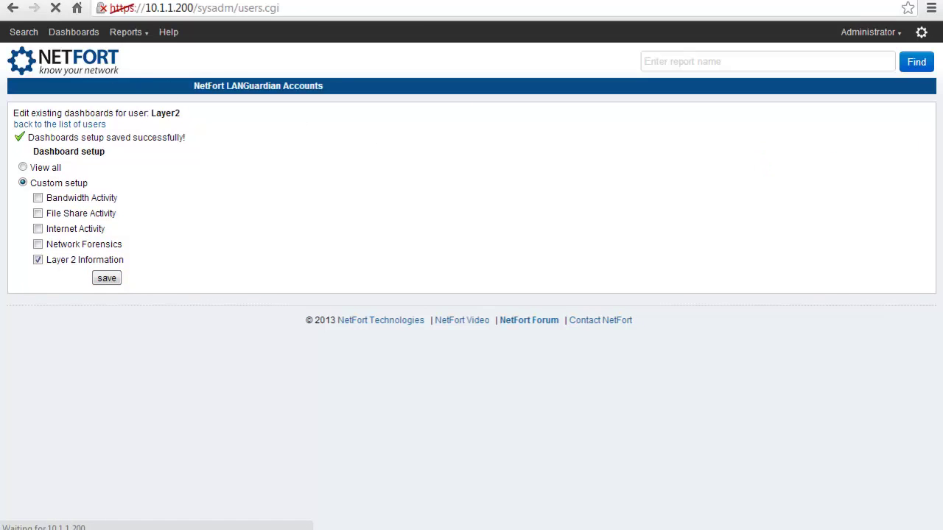